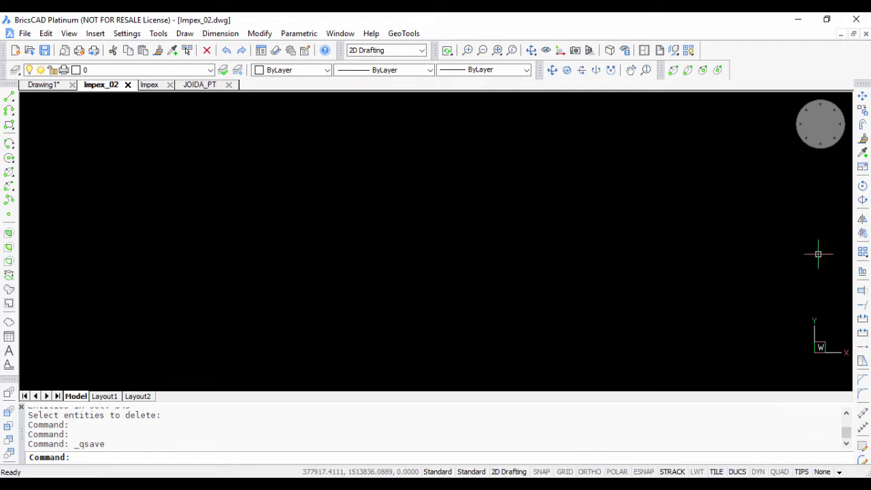
Open GeoTools Export > Import/Export points and lines and shift its dialog slightly left.
click(403, 33)
mouse_move(421, 87)
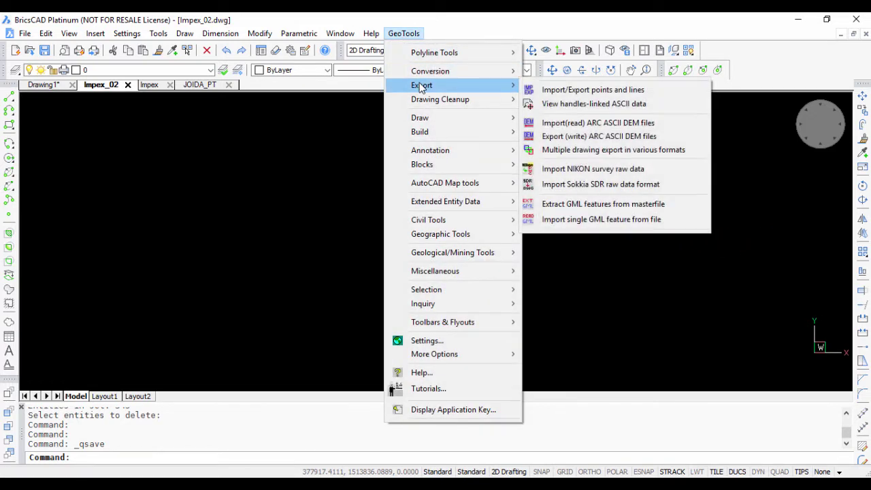
click(558, 92)
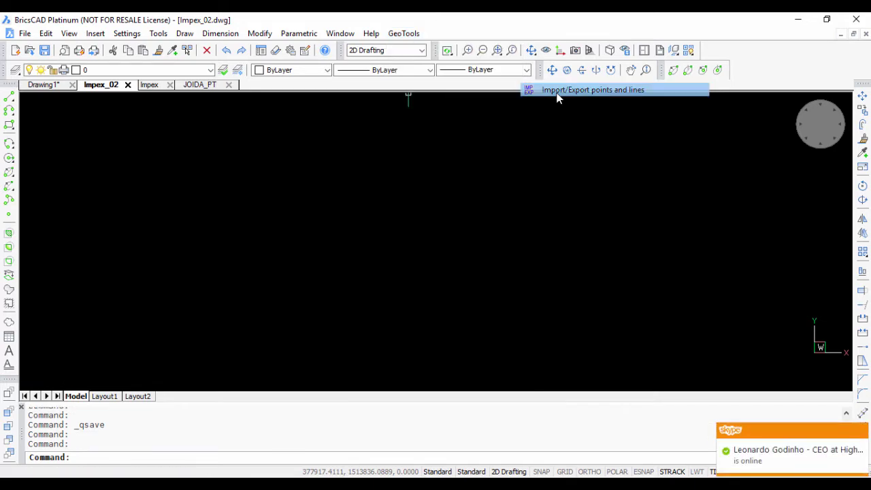
drag(302, 117, 265, 112)
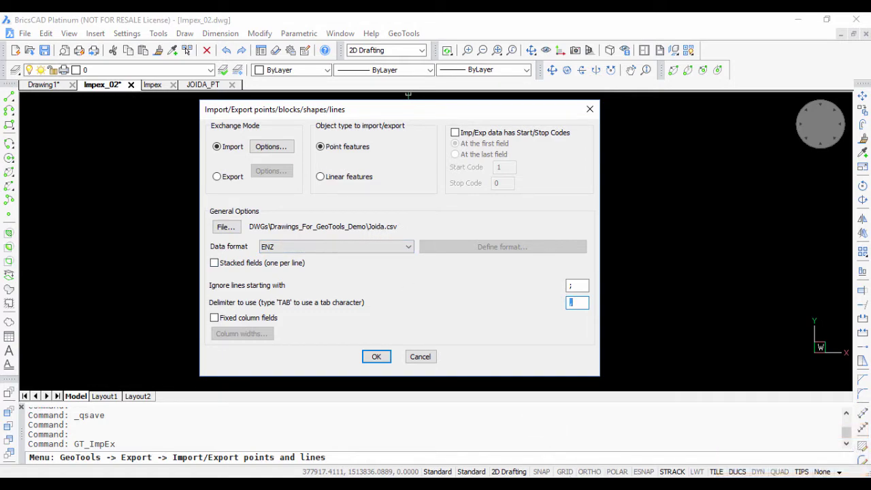
Inspect Joida.csv's feature, join, pipeline, location and EASTING, NORTHING, ELEVATION headers in Lister, then close it.
key(alt+Tab)
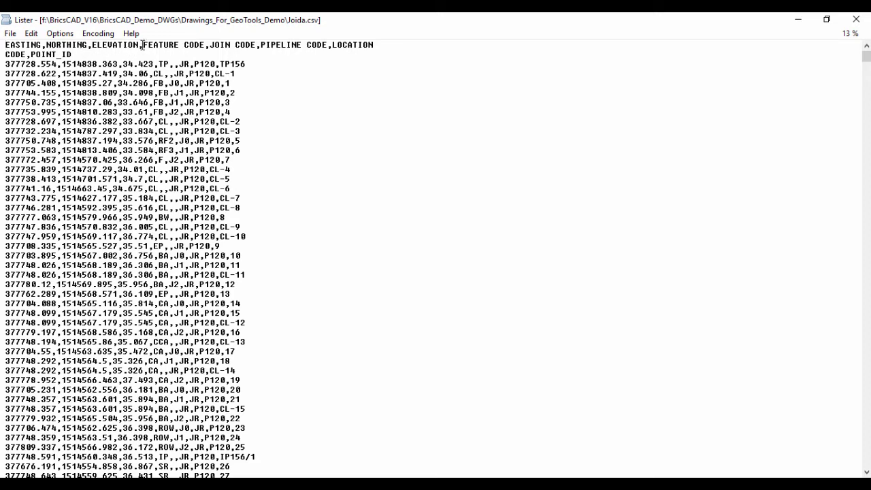
drag(141, 45, 143, 55)
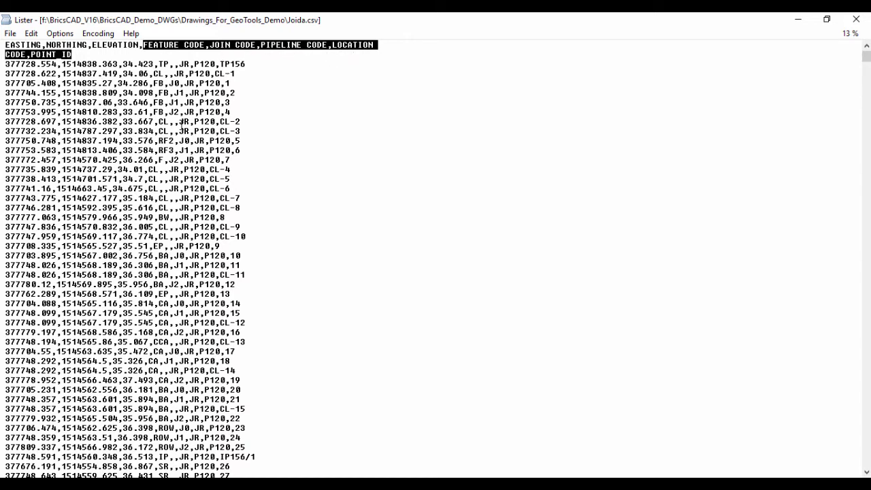
click(180, 121)
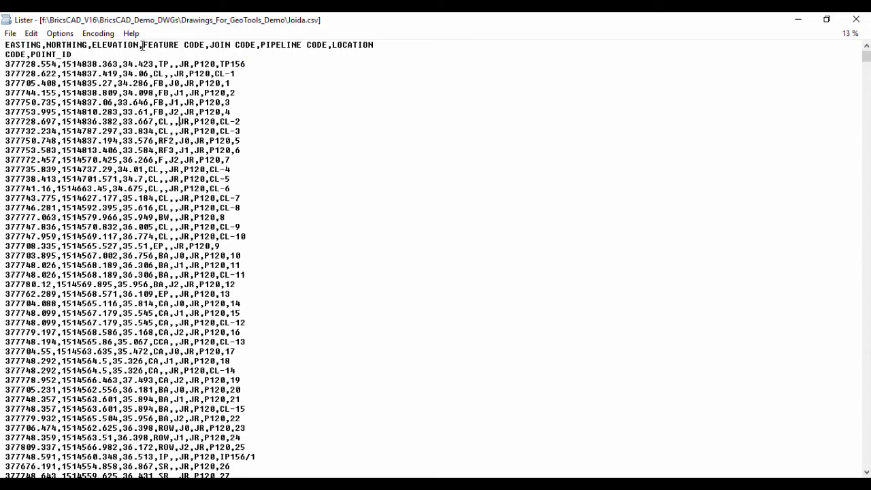
drag(132, 46, 2, 47)
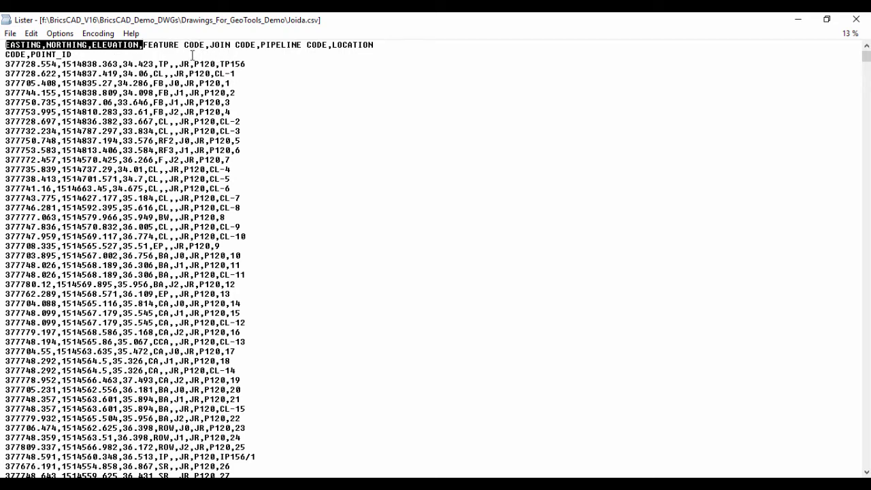
key(Escape)
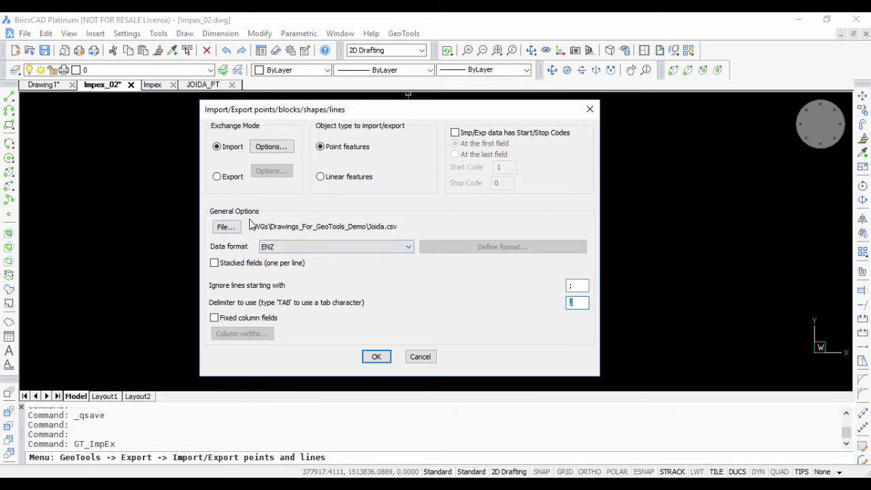
Choose Joida.csv as the point-feature source file and bring up its Import Options.
click(225, 228)
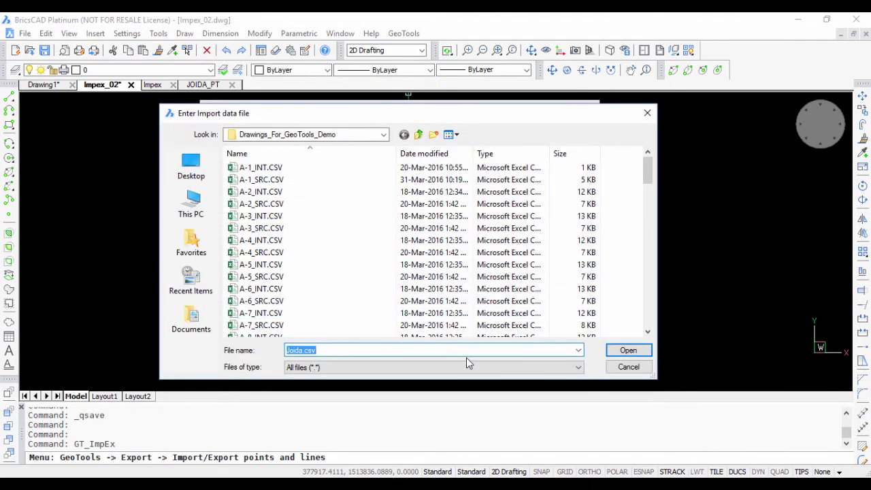
click(629, 353)
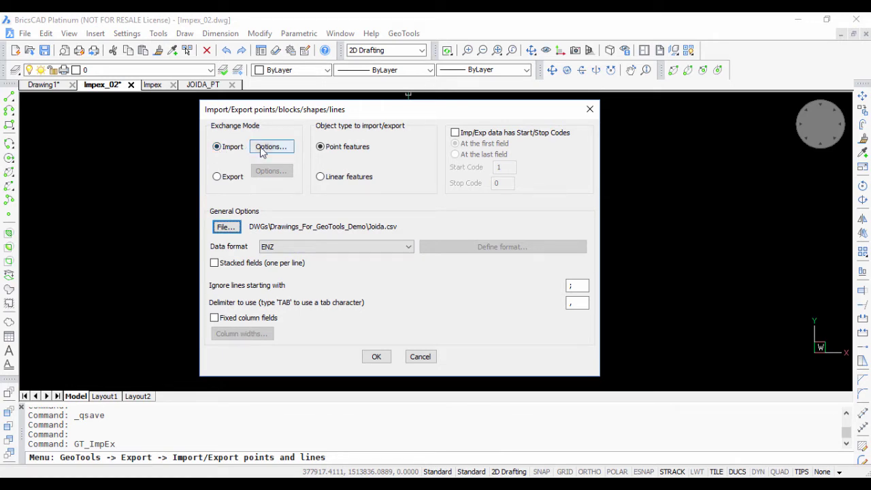
click(337, 149)
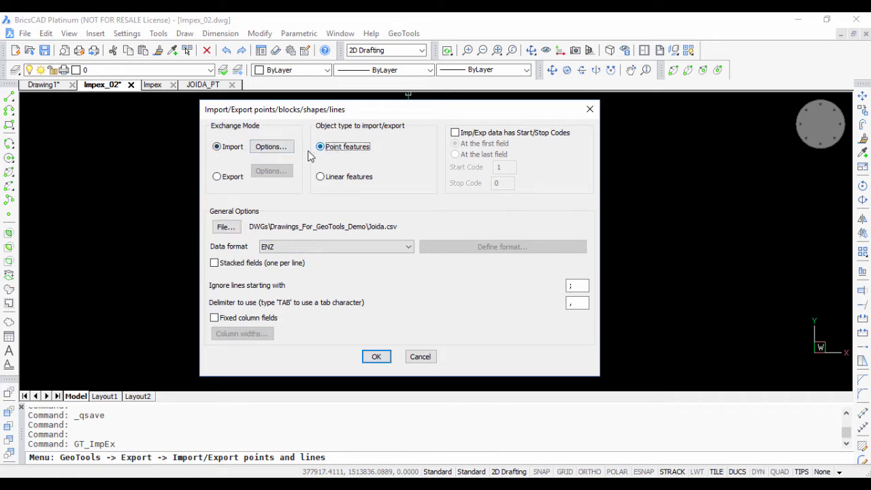
click(270, 148)
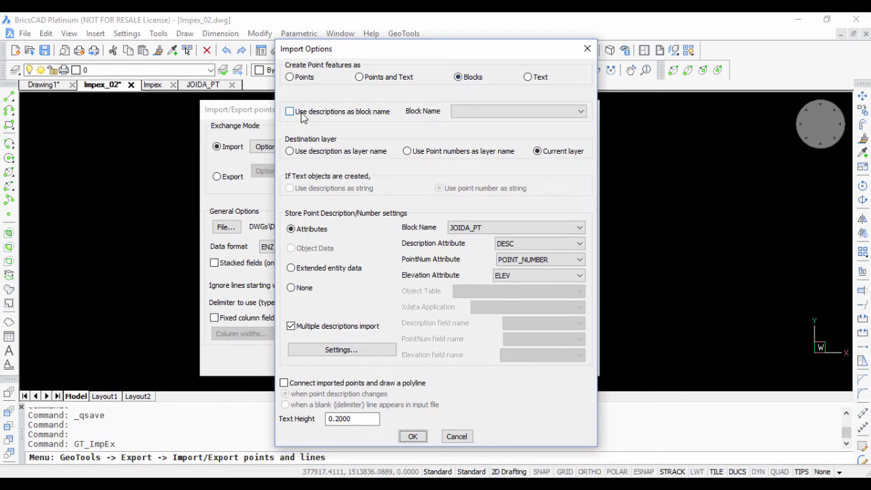
Insert points as JOIDA_PT blocks, storing their attributes in the JOIDA_PT block.
click(467, 114)
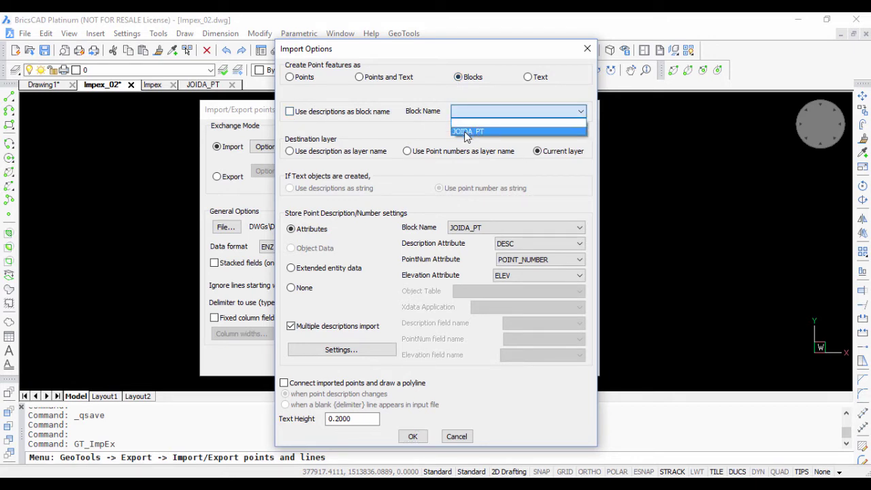
click(467, 133)
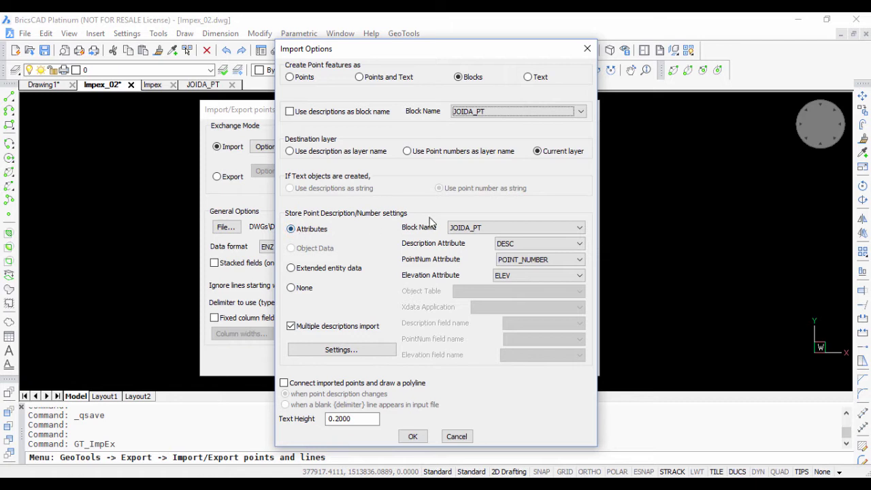
click(460, 233)
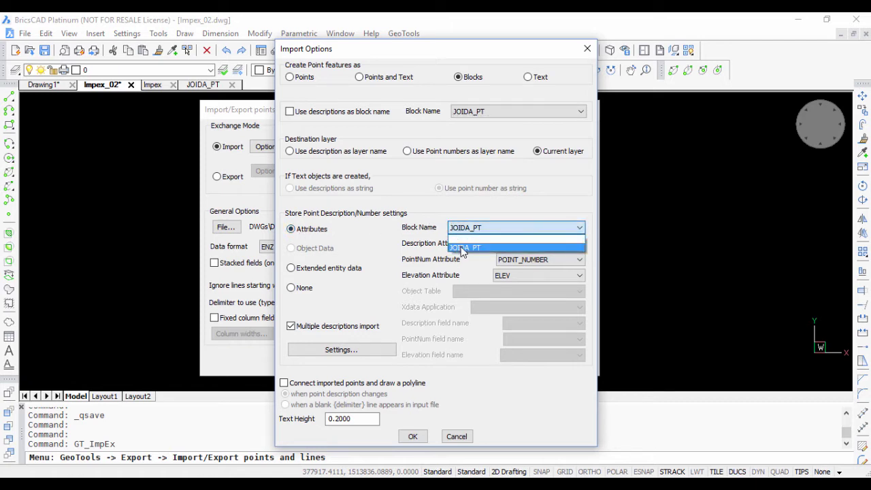
click(463, 249)
Map description to DESC, point number to POINT_NUMBER and elevation to ELEV.
click(504, 245)
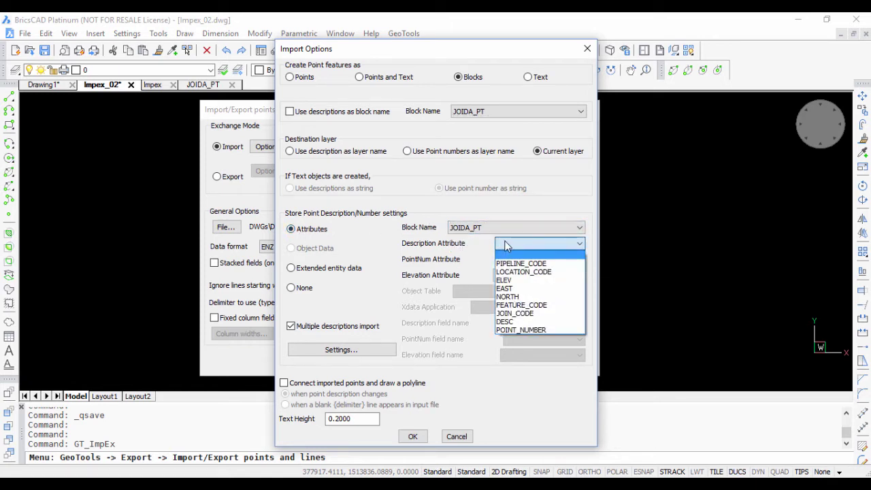
click(511, 322)
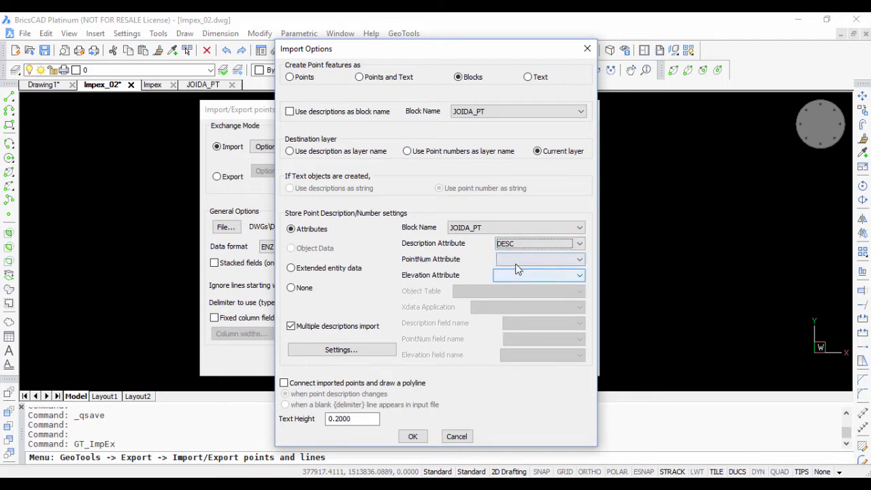
click(517, 261)
click(529, 345)
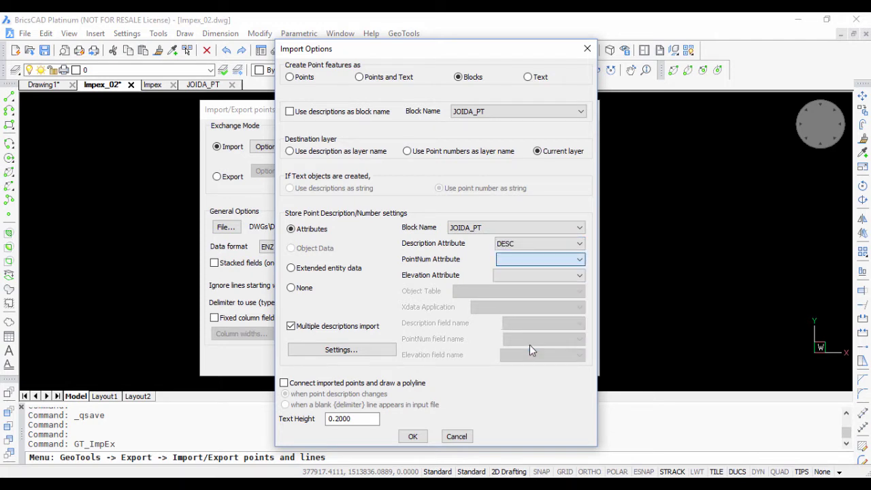
click(506, 272)
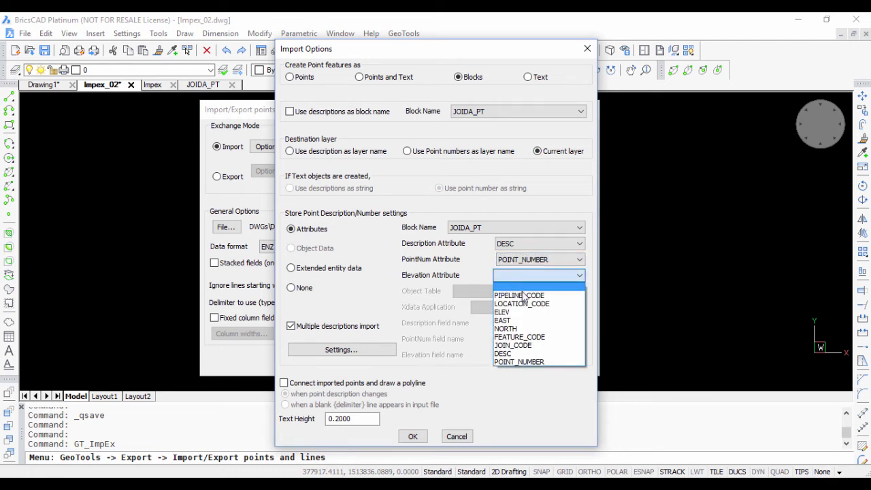
click(505, 313)
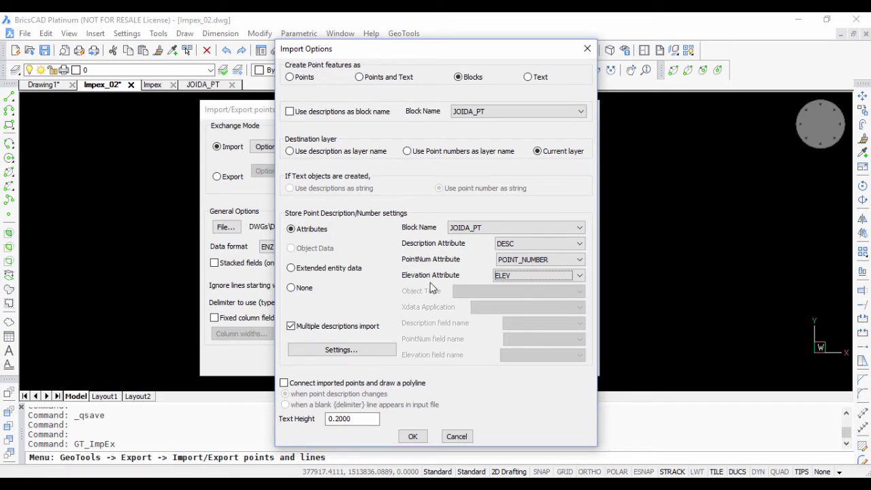
Review the multiple-descriptions import settings against the Joida.csv listing, leaving the fields unchanged.
click(314, 349)
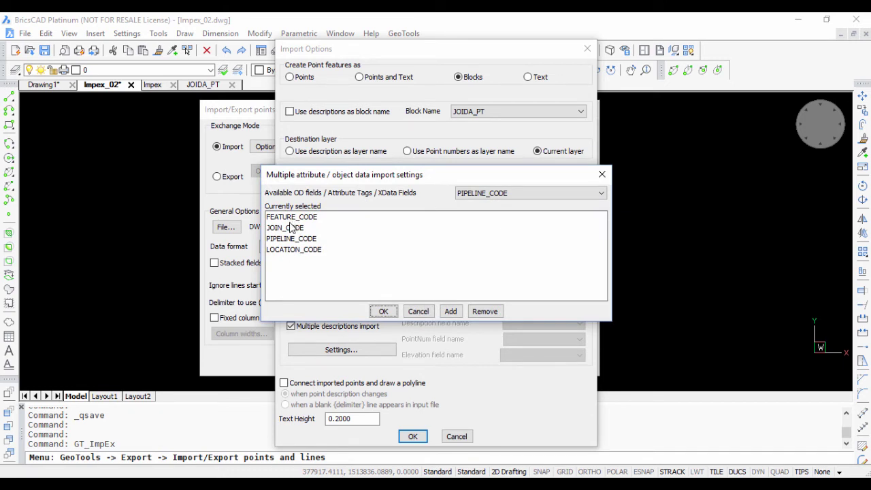
key(alt+Tab)
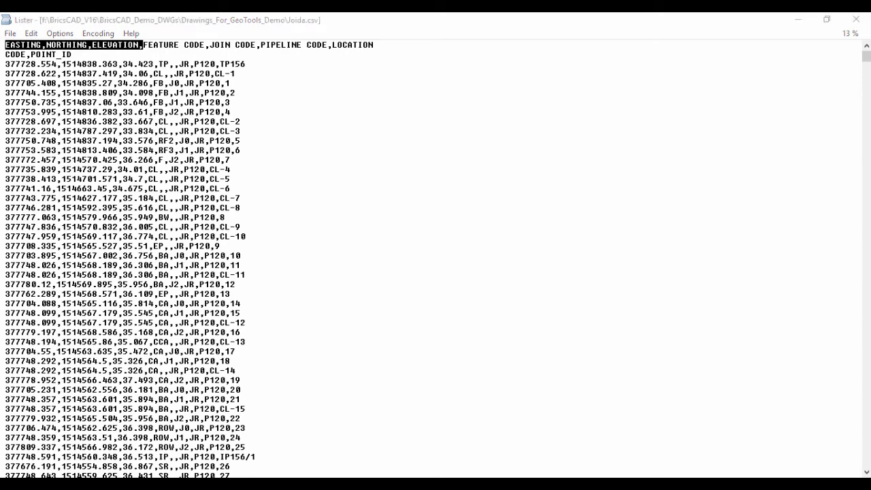
click(527, 451)
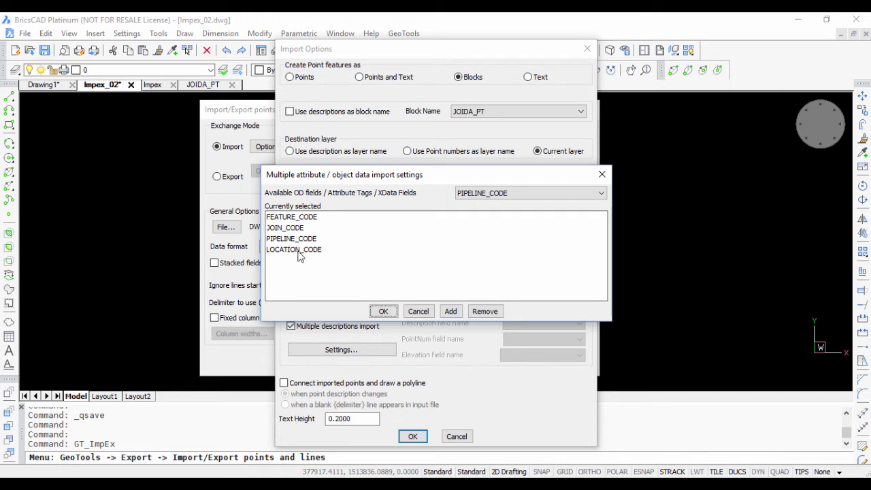
click(478, 195)
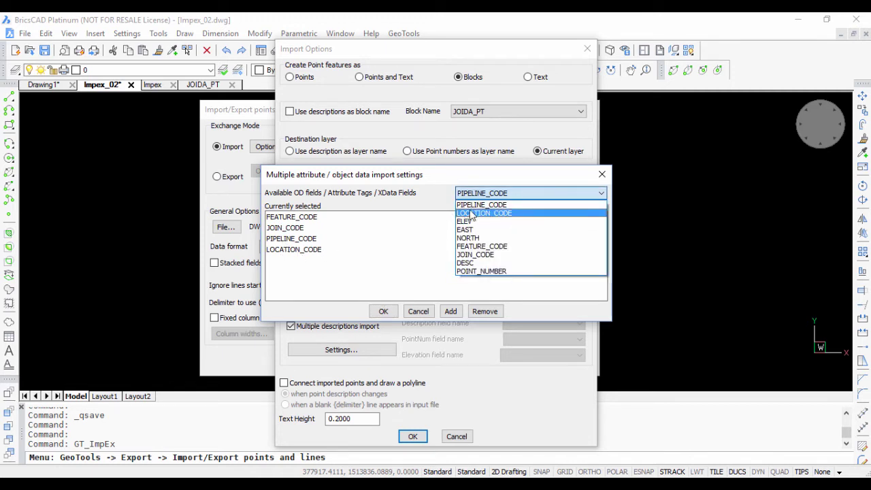
click(360, 261)
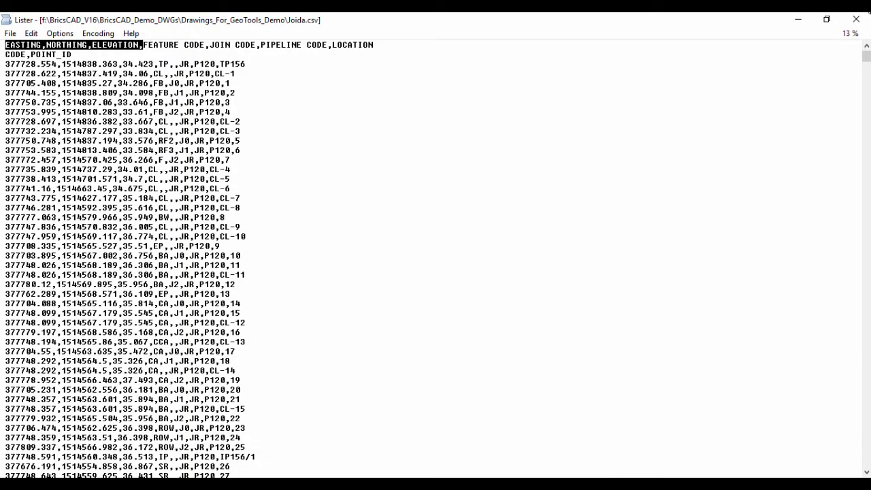
click(801, 22)
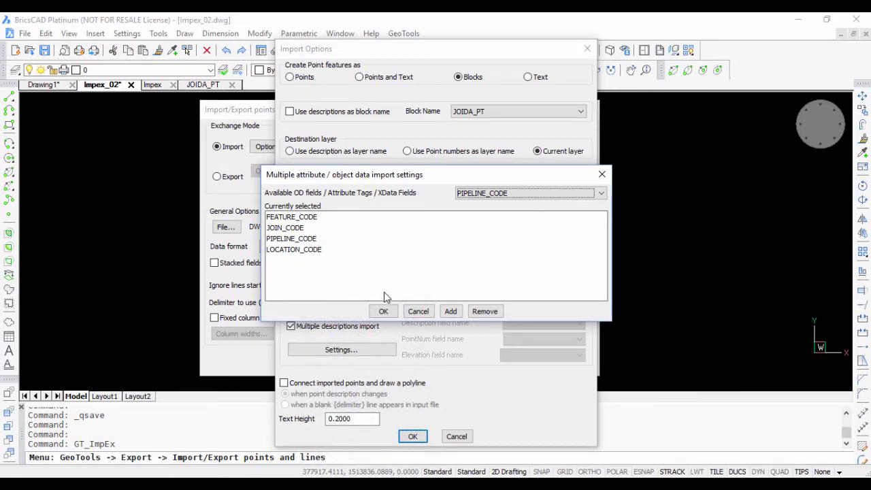
Confirm the description and block options and import all Joida.csv points.
click(384, 311)
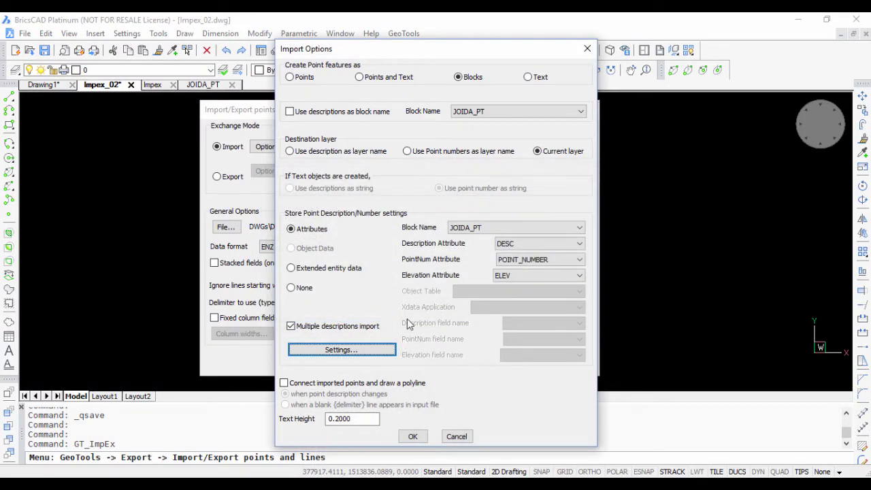
click(412, 436)
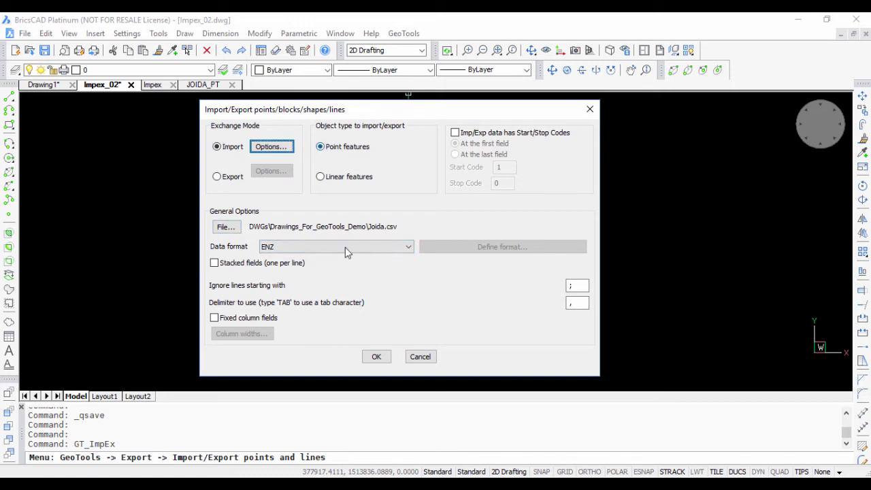
click(378, 358)
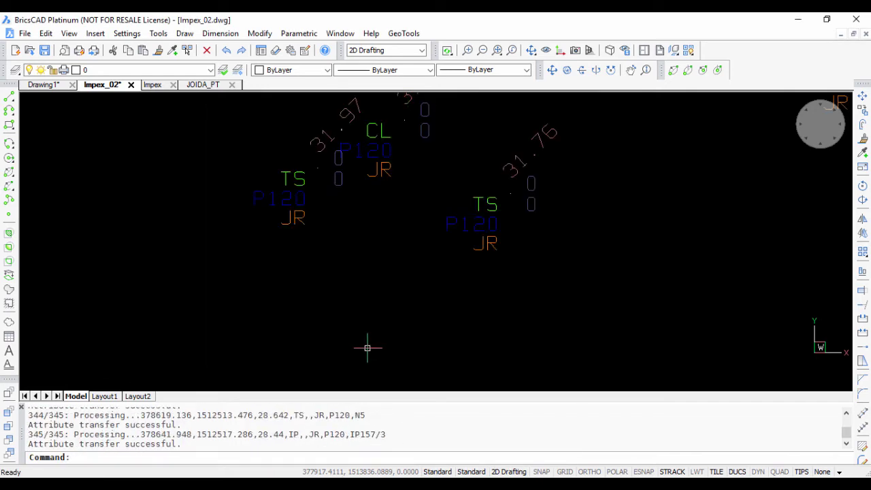
Zoom extents and erase the stray object at the drawing origin.
text(z)
key(Return)
text(e)
key(Return)
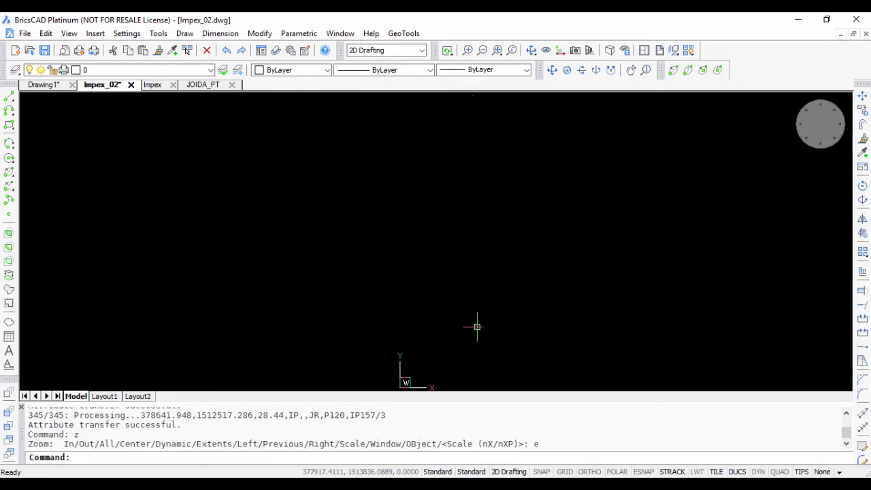
middle_drag(345, 315, 347, 191)
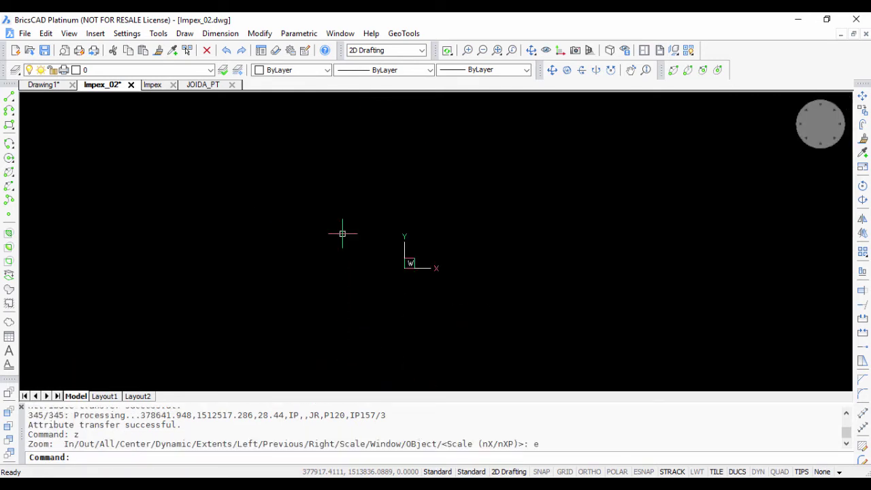
click(354, 317)
click(433, 264)
key(Delete)
Zoom extents again, then zoom in and centre the view on the FB point labels.
text(z)
key(Return)
text(e)
key(Return)
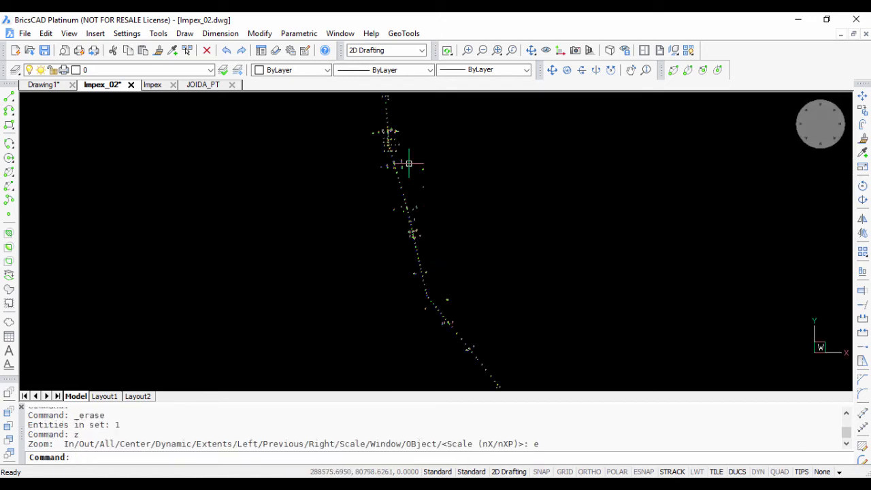
scroll(385, 150, up, 5)
scroll(376, 148, up, 10)
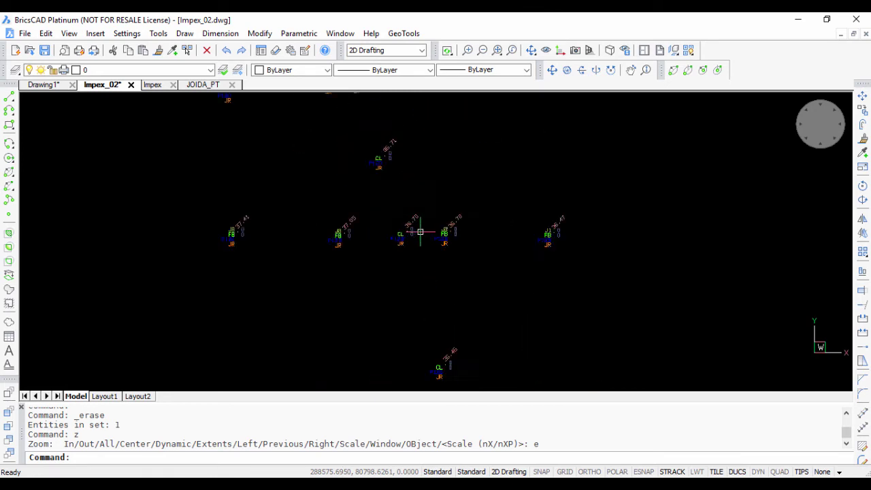
middle_drag(488, 271, 311, 273)
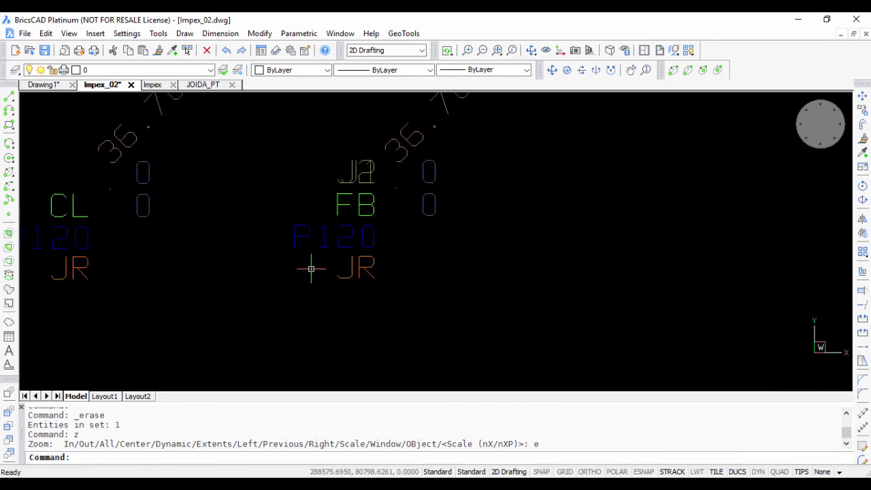
middle_drag(311, 267, 252, 281)
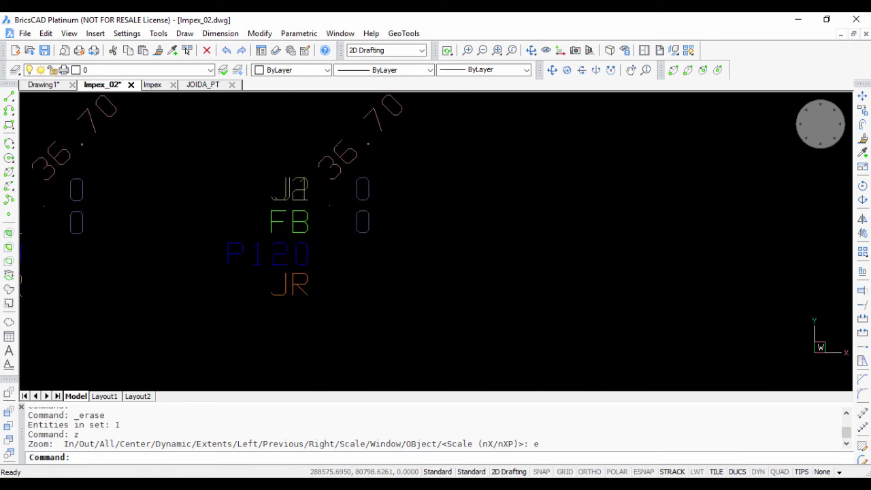
double_click(272, 249)
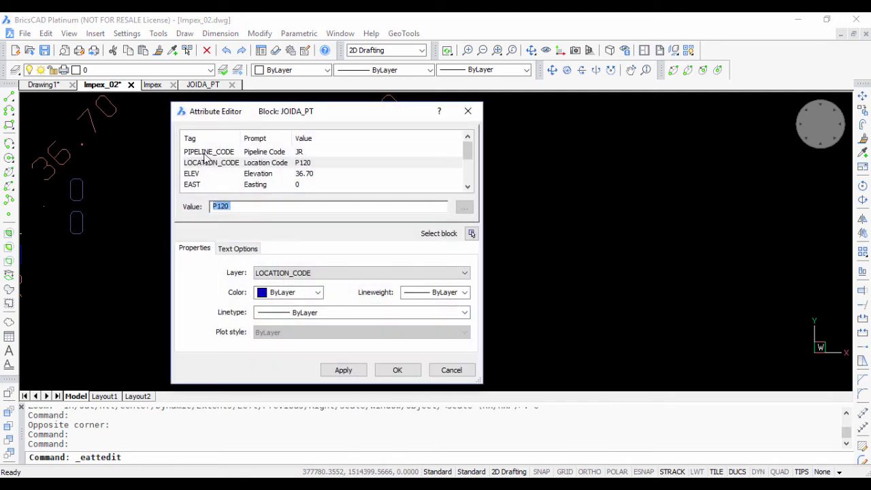
click(207, 153)
click(230, 166)
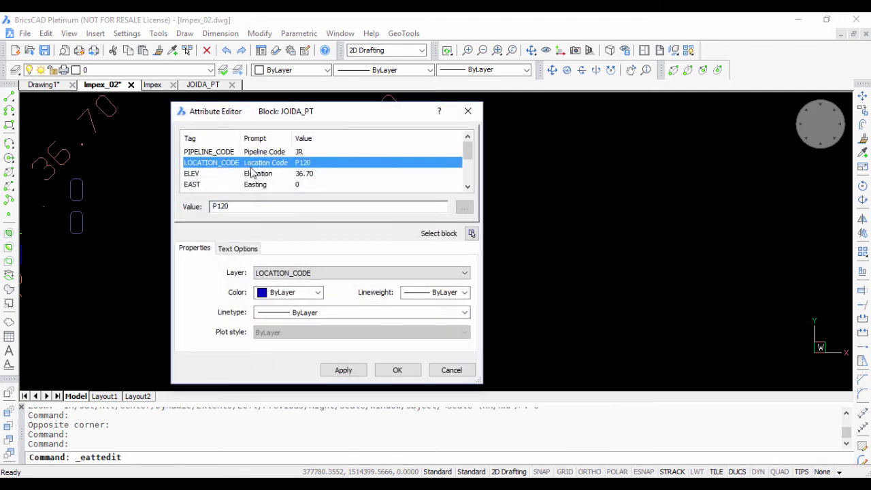
click(222, 175)
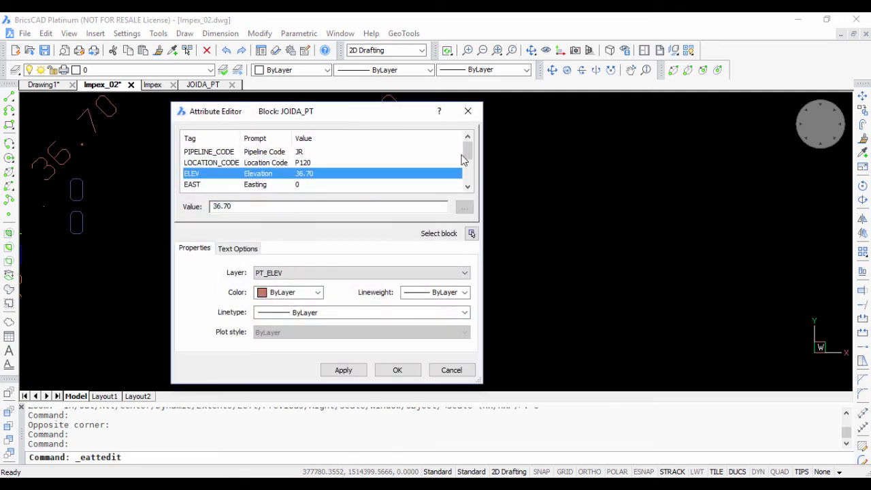
drag(465, 158, 466, 173)
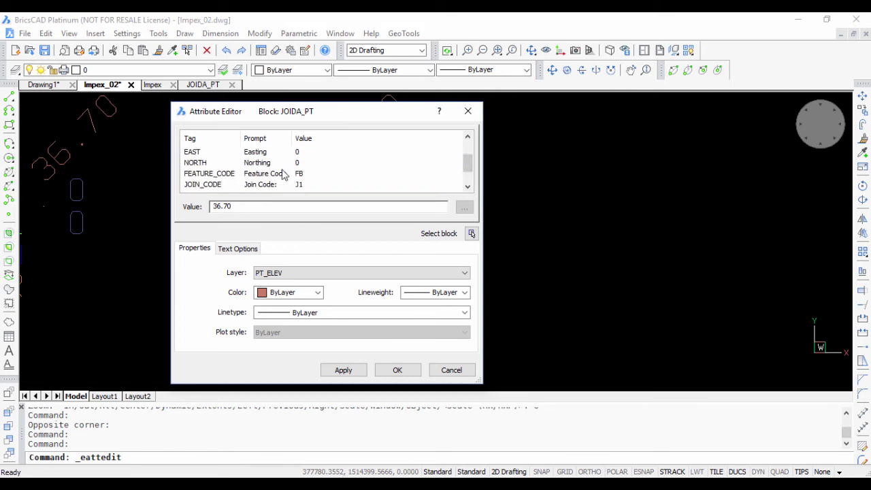
click(226, 175)
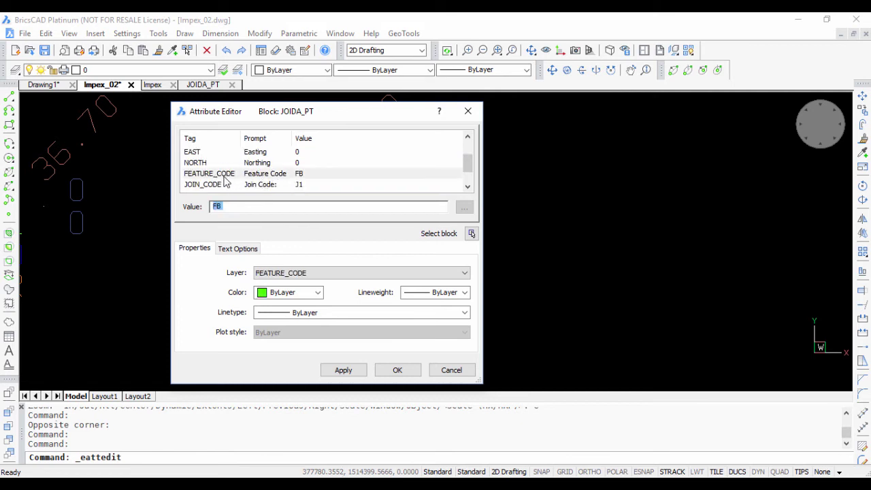
click(226, 177)
drag(463, 170, 467, 178)
click(225, 166)
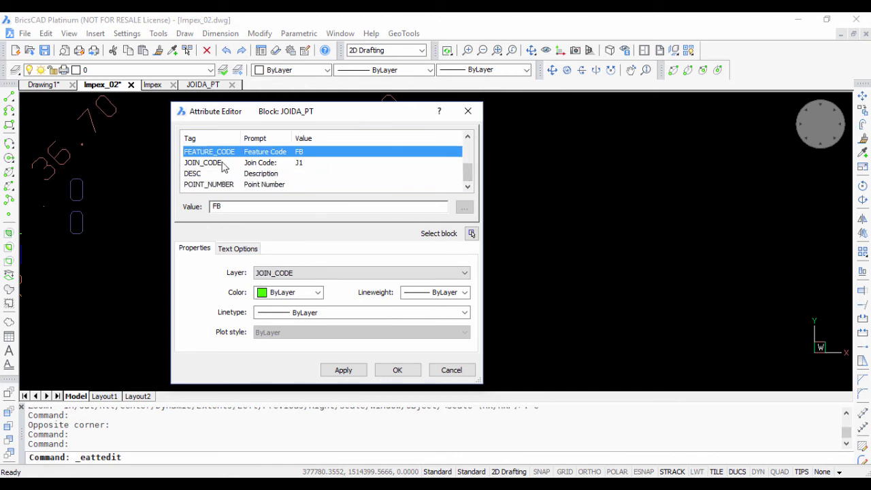
click(201, 176)
click(202, 186)
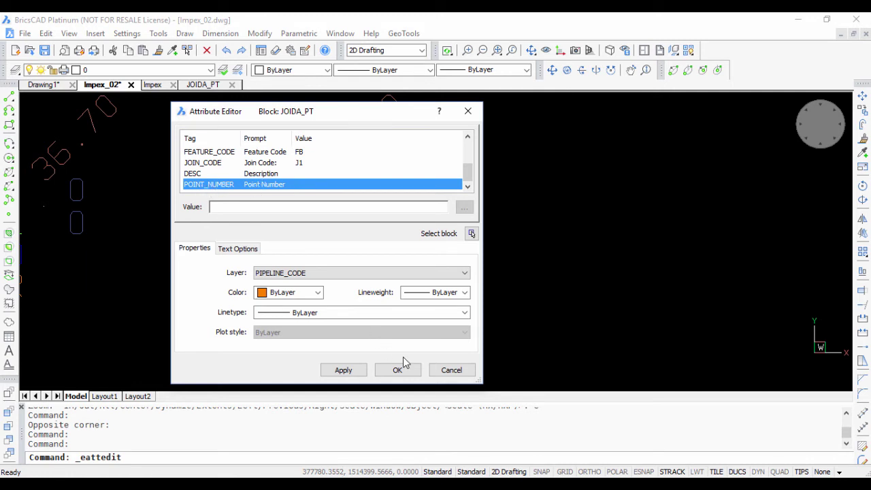
click(450, 370)
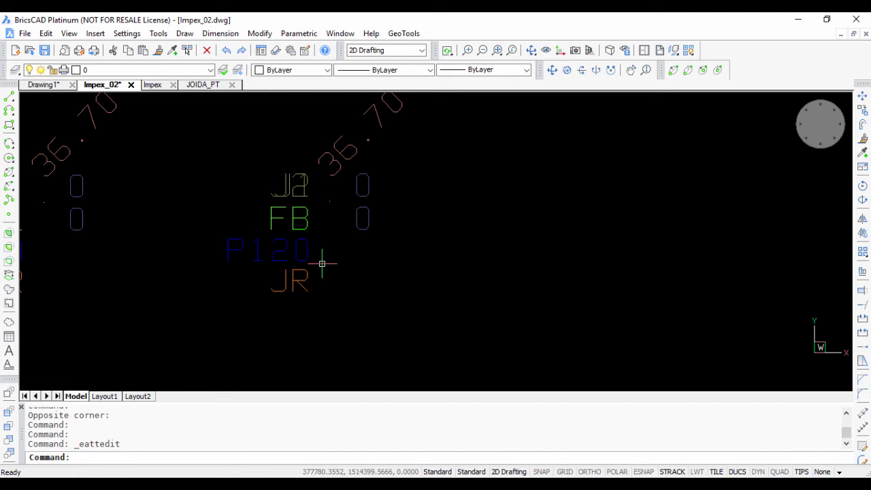
key(Up)
key(Up)
key(Down)
key(Up)
key(Up)
key(Up)
key(Return)
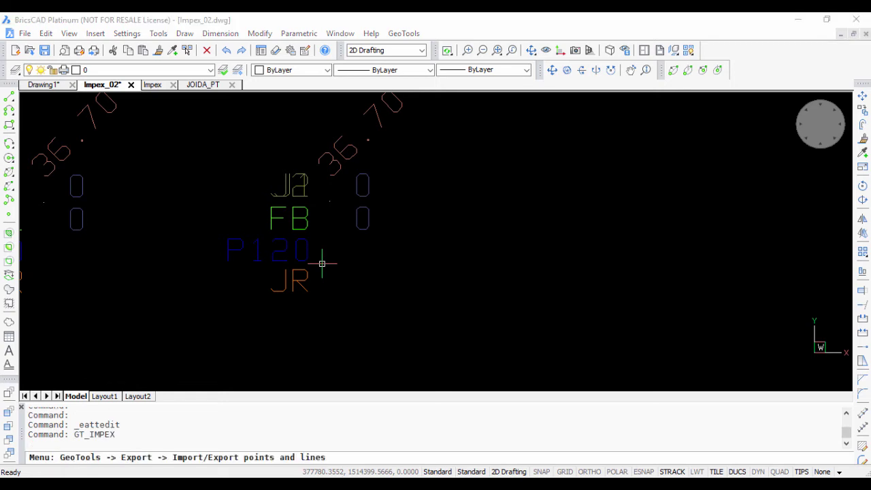
click(307, 152)
click(296, 327)
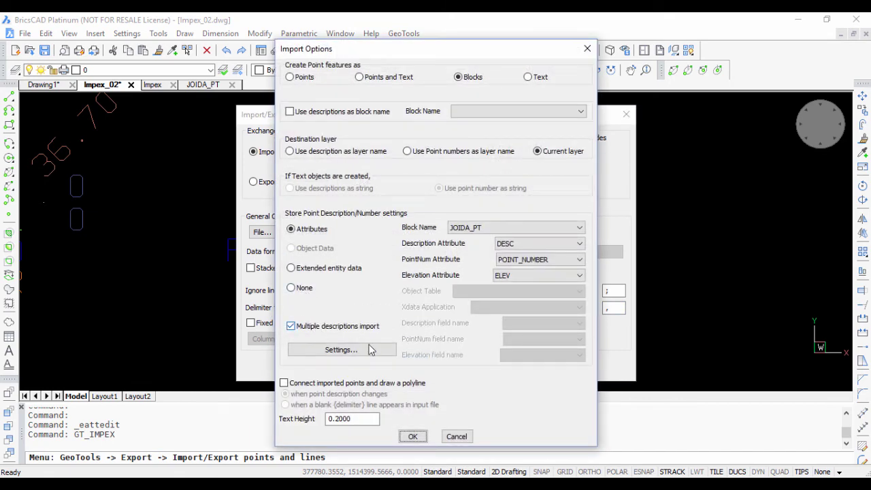
click(455, 436)
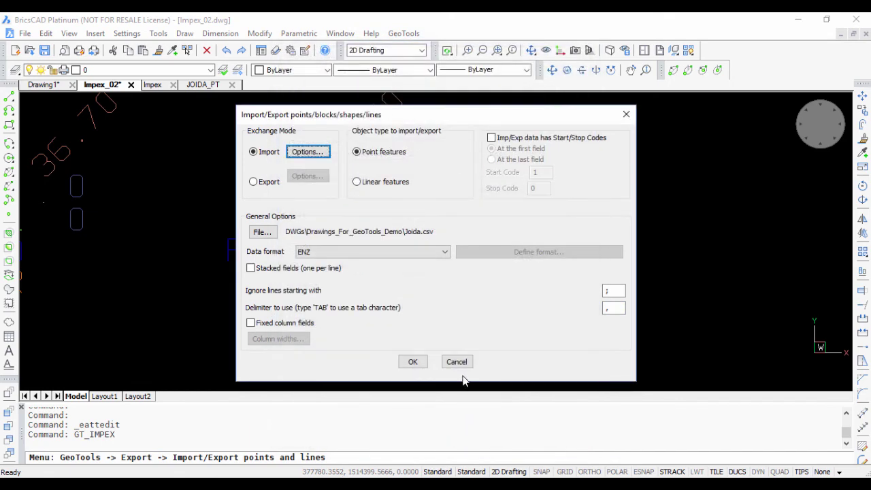
click(457, 362)
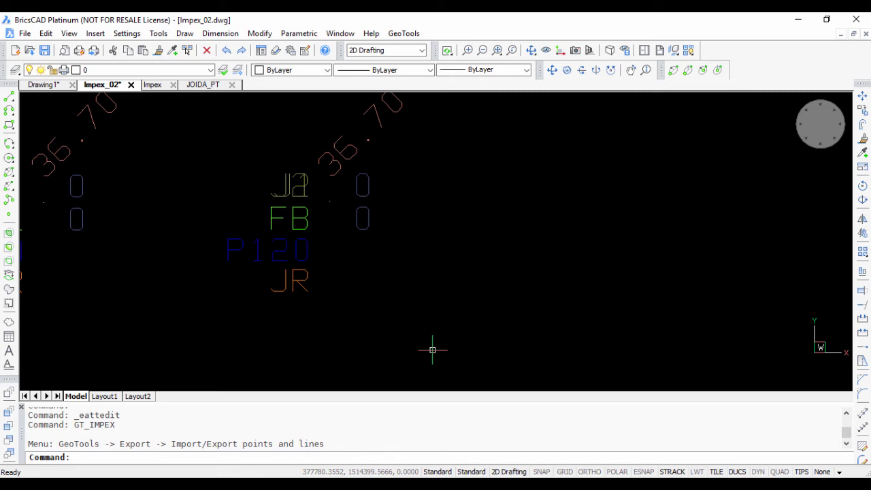
click(404, 33)
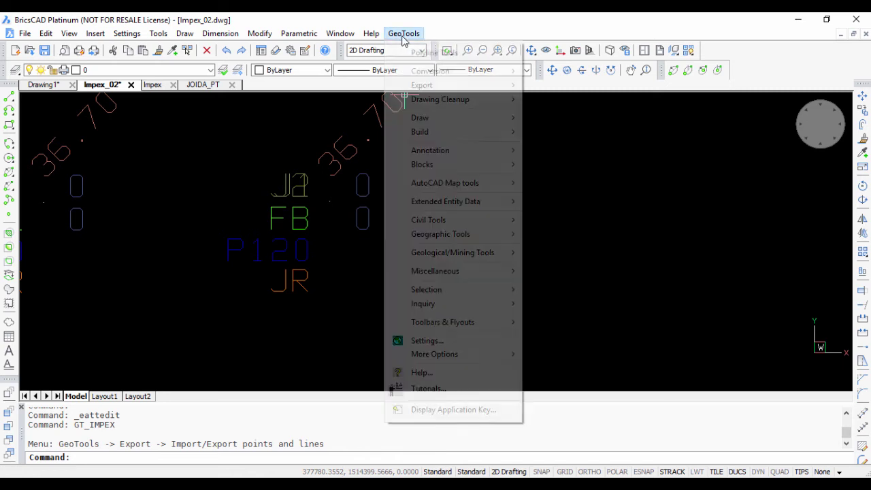
mouse_move(418, 103)
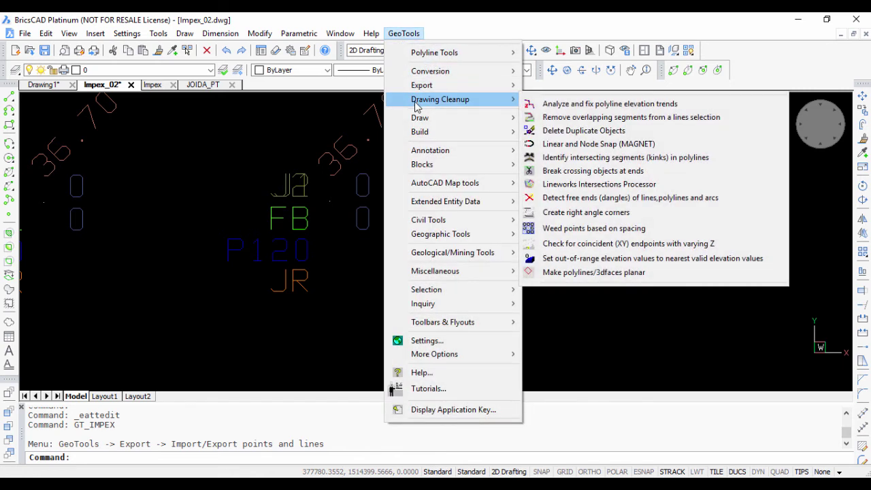
click(94, 456)
text(gt_impex)
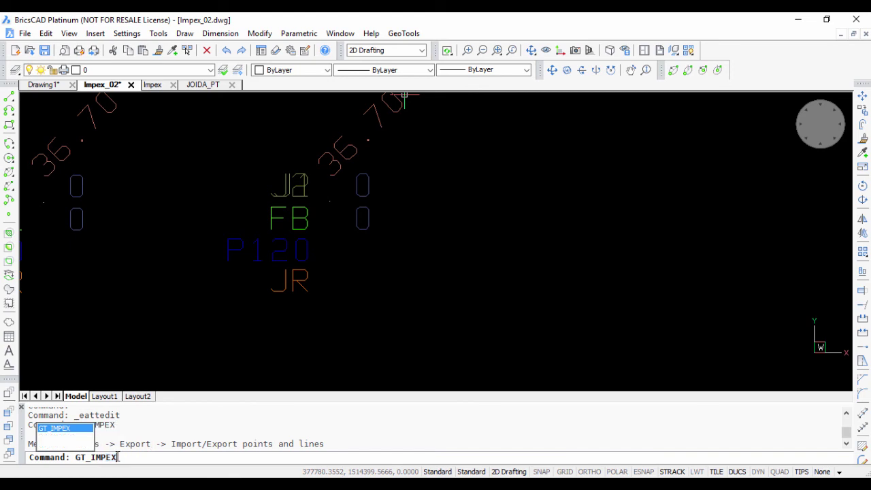
key(Escape)
key(Escape)
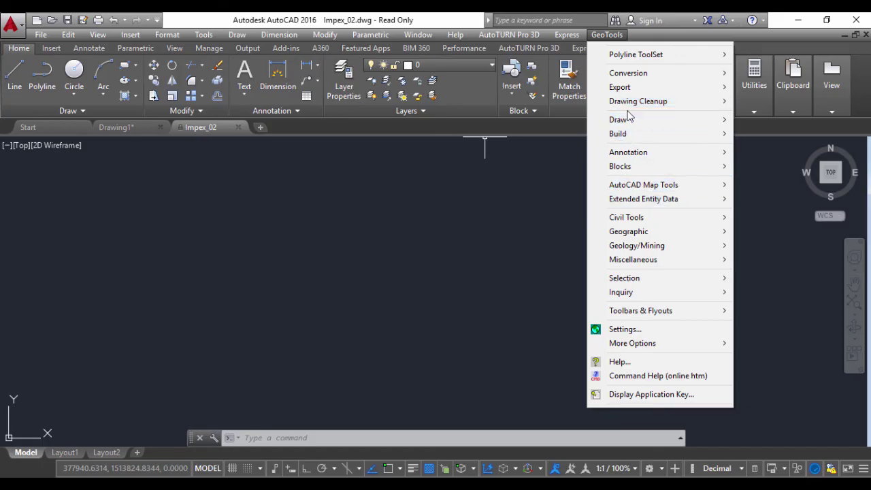
In AutoCAD, check the GeoTools points-and-lines import dialog for Joida.csv in ENZ format, then cancel.
mouse_move(624, 87)
click(516, 93)
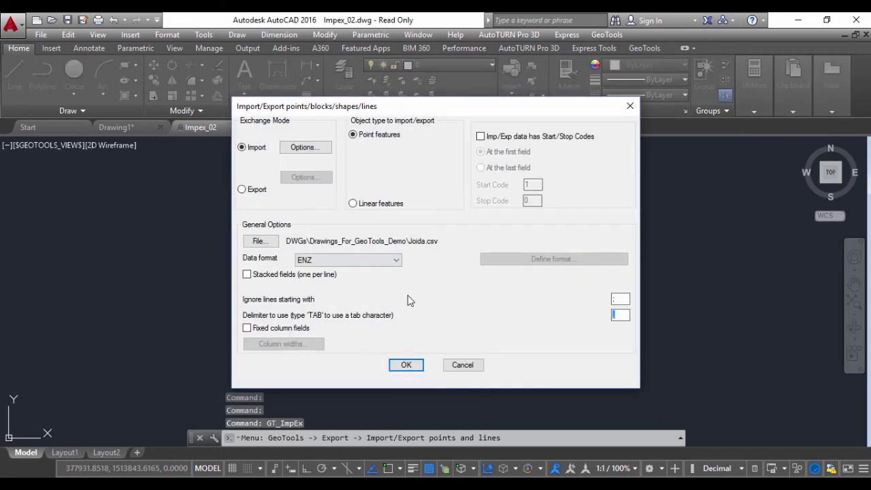
click(463, 366)
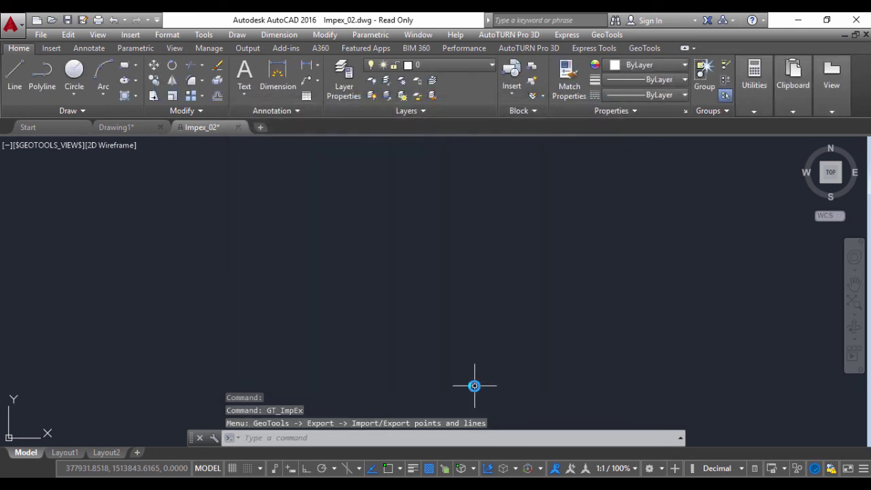